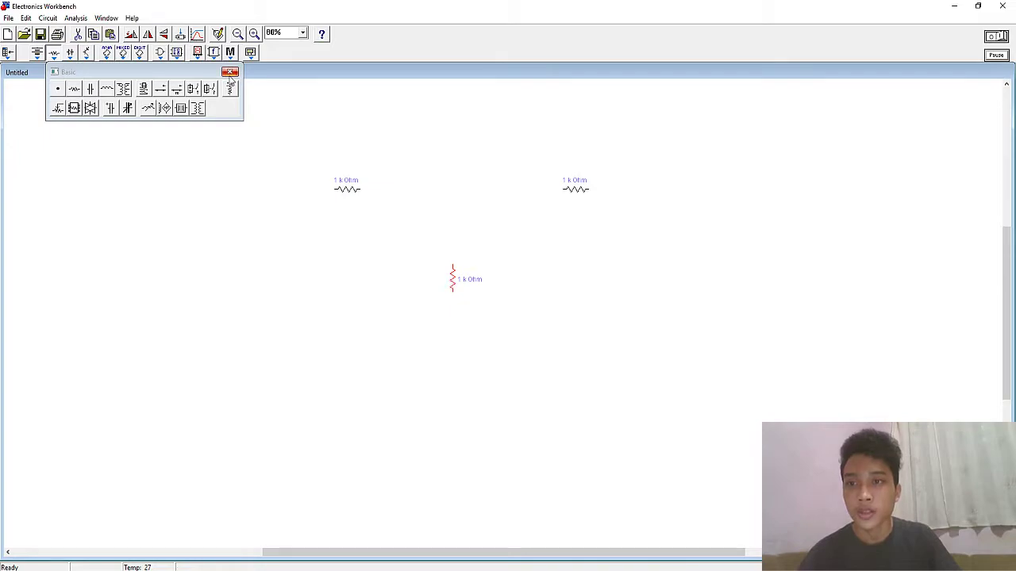
Step: Place two horizontal ammeters in line between the upper resistors, and shift the right resistor slightly outward to make room
click(229, 71)
click(197, 54)
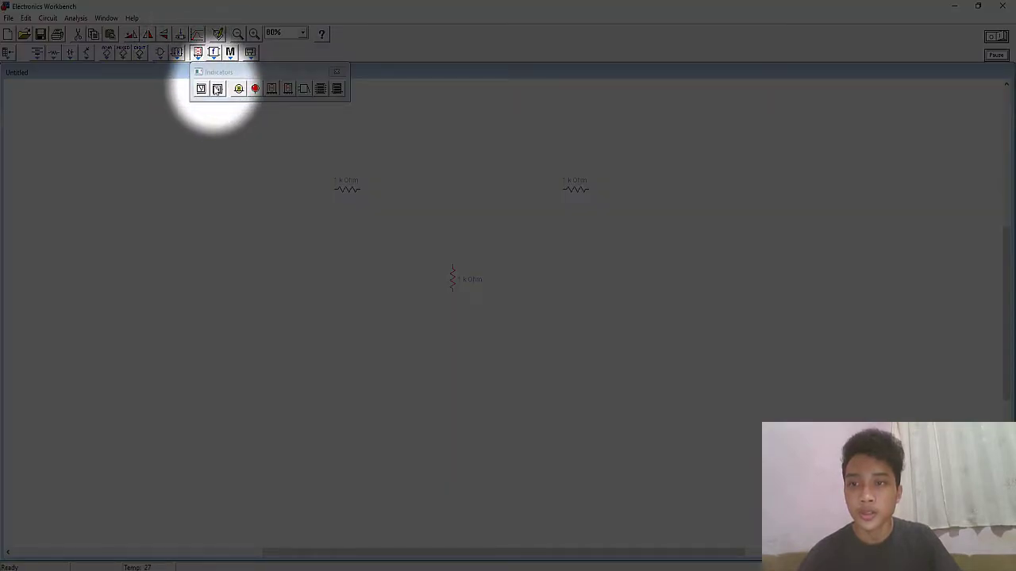
click(409, 194)
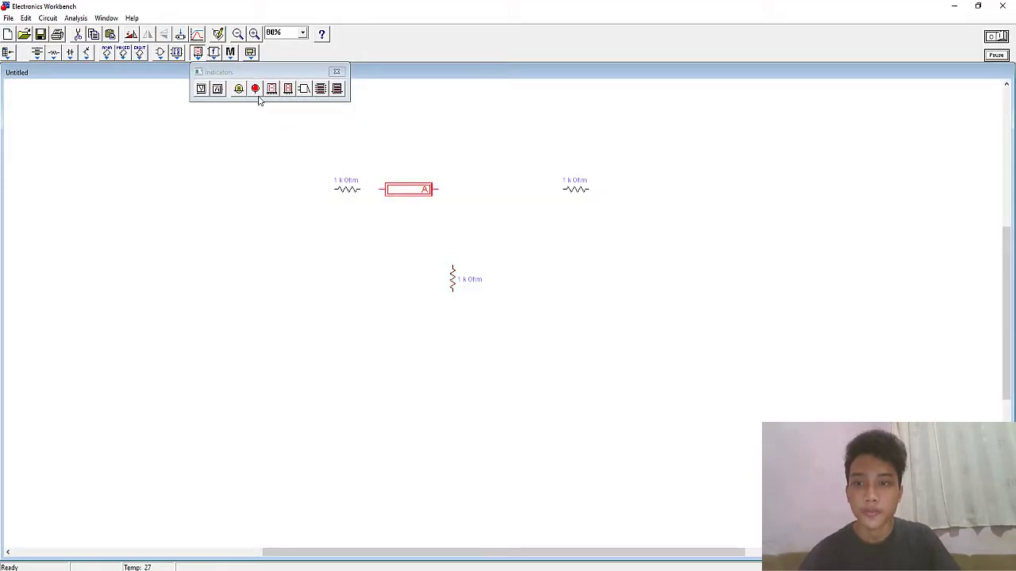
click(525, 195)
drag(573, 193, 586, 194)
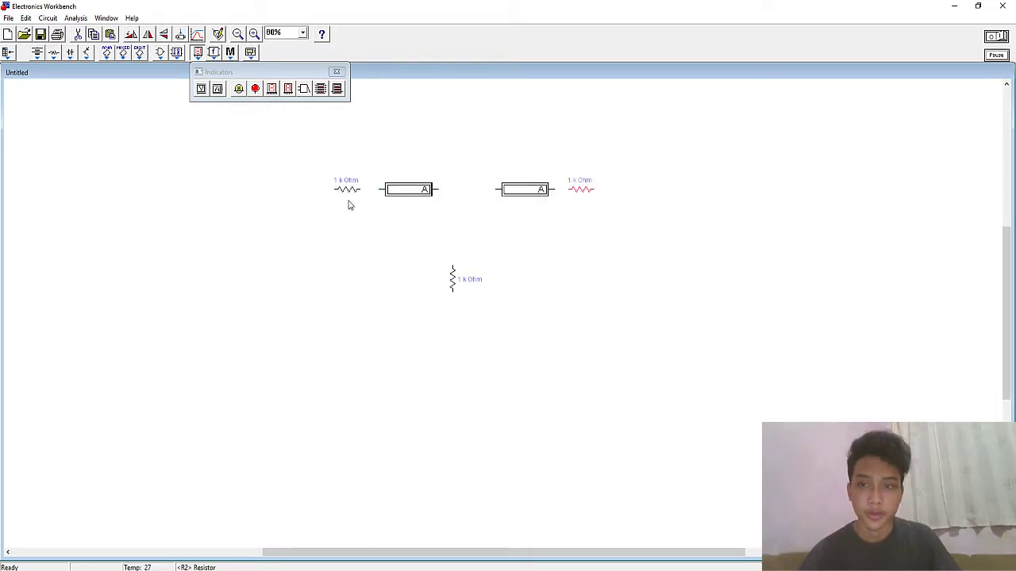
Step: Add a third ammeter rotated to vertical connections below the other two, and align the vertical resistor directly beneath it
click(464, 225)
right_click(464, 226)
click(489, 291)
drag(468, 225, 473, 251)
click(458, 279)
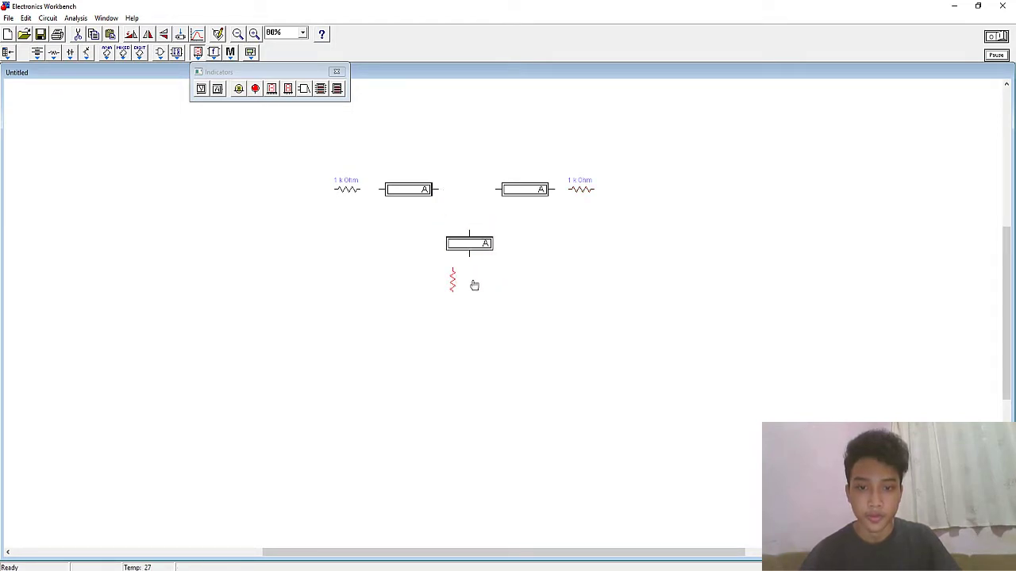
click(337, 72)
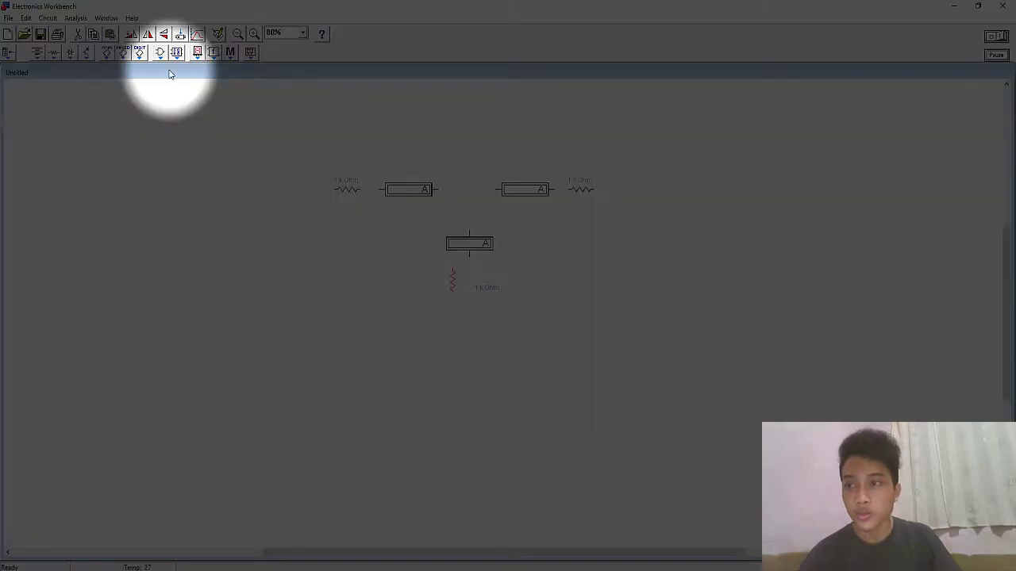
Step: Place a 12 V battery on each side of the circuit and align the two at the same height
click(8, 52)
drag(57, 89, 302, 251)
click(381, 288)
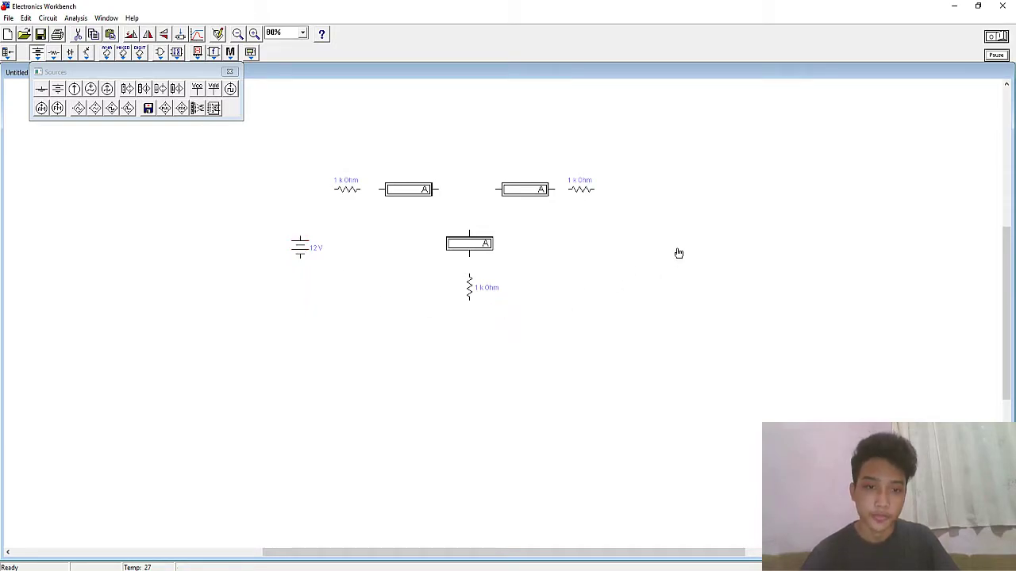
key(ctrl+v)
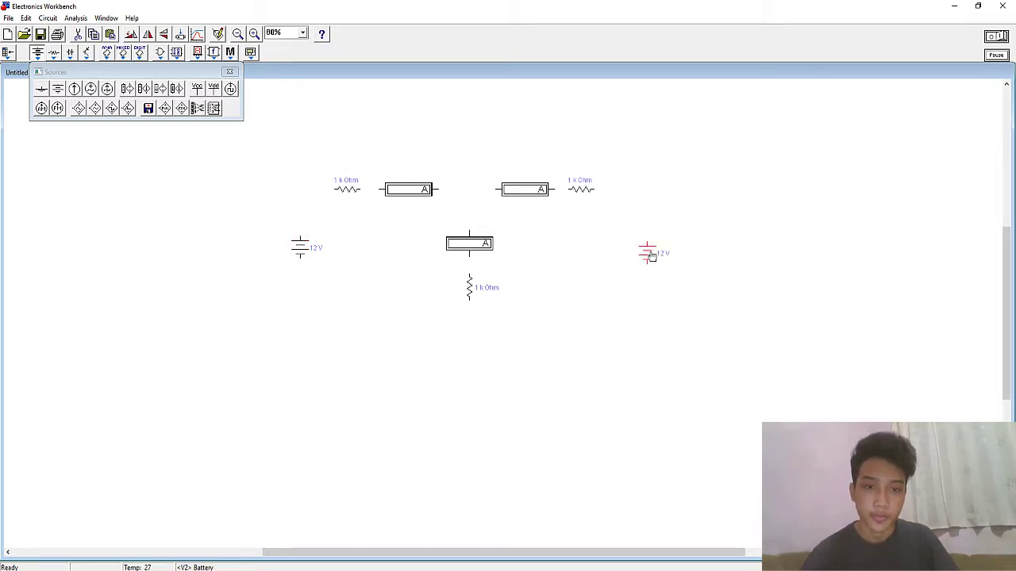
click(230, 71)
click(299, 246)
key(Delete)
key(ctrl+v)
key(Delete)
key(ctrl+v)
Step: Wire the left battery to the left resistor and the middle resistor's lower end, and the right battery's upper terminal to the right resistor
drag(300, 242, 334, 189)
drag(300, 262, 469, 300)
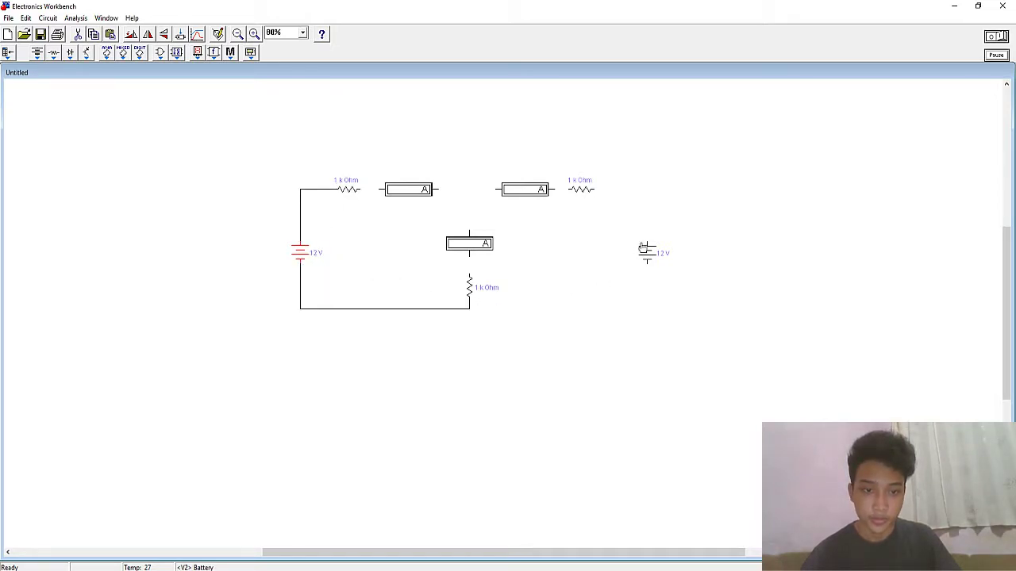
drag(647, 241, 593, 190)
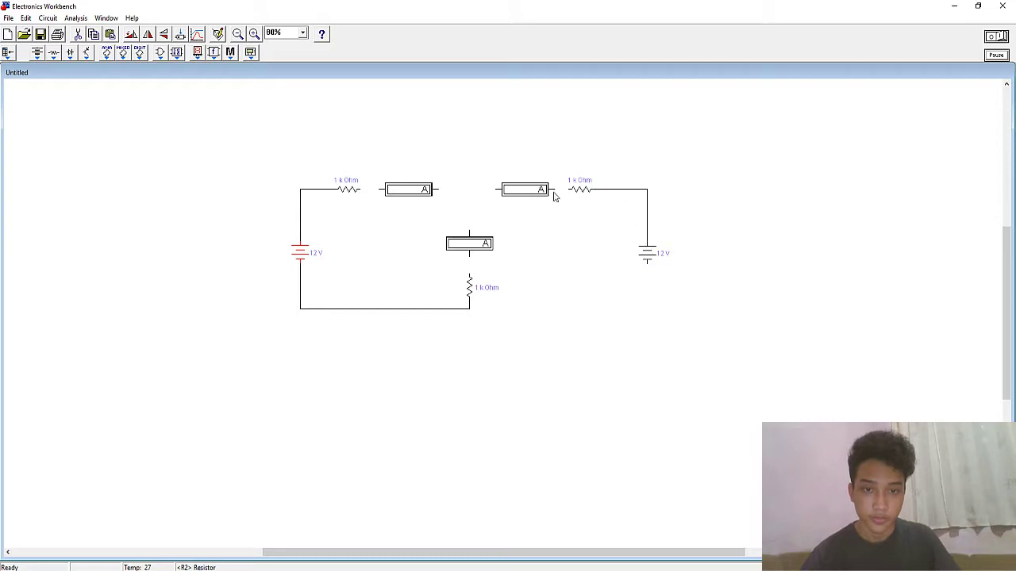
Step: Join the three ammeters at a common node, connect each to its resistor, and wire the right battery's lower terminal to the bottom node
drag(495, 189, 469, 237)
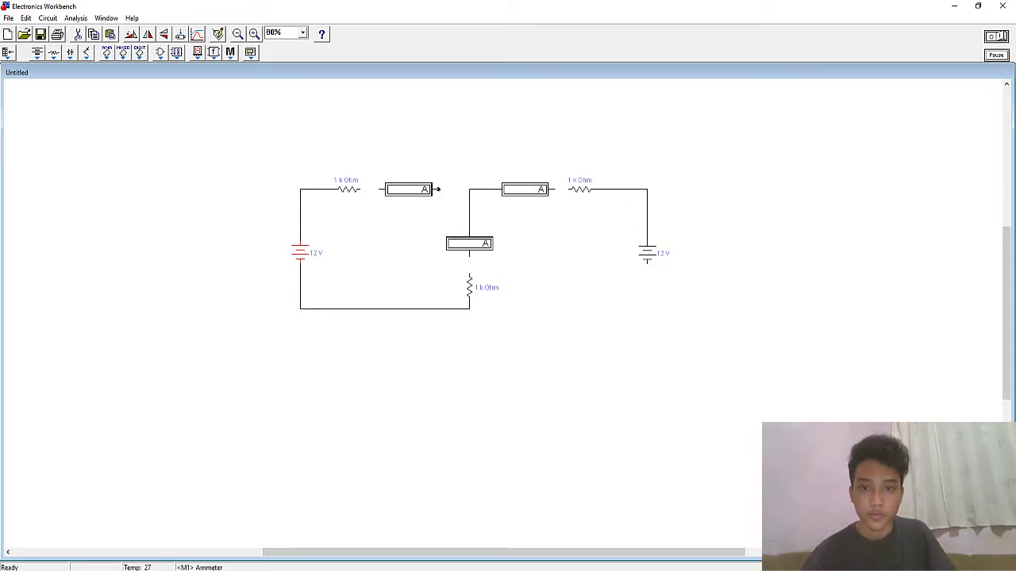
drag(437, 189, 469, 189)
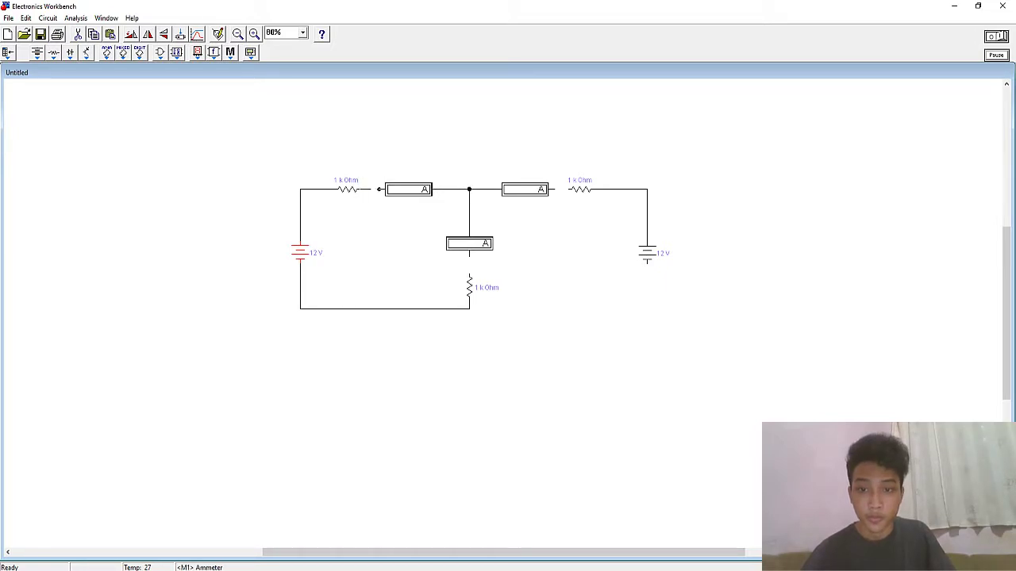
click(469, 252)
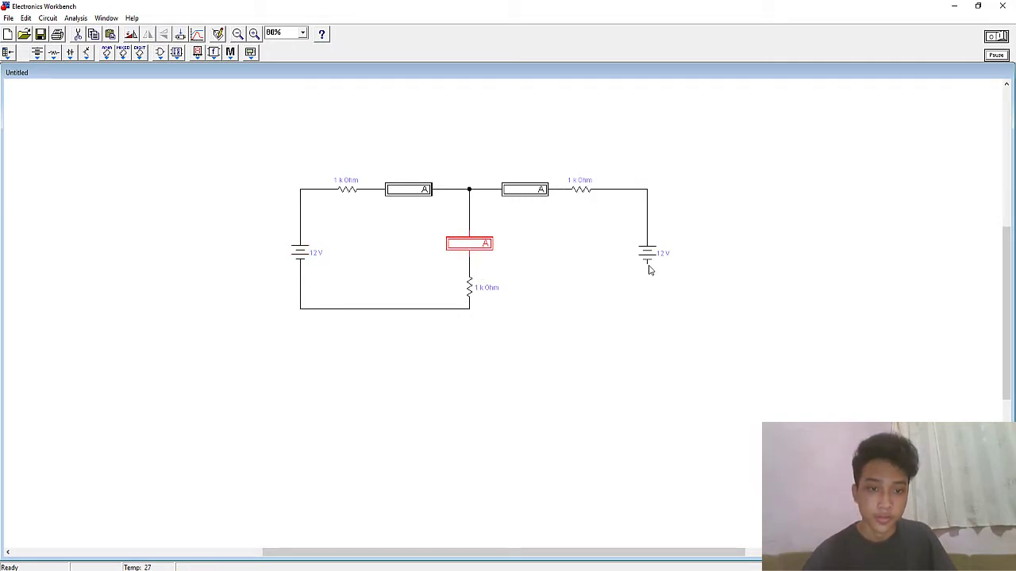
drag(647, 267, 469, 310)
drag(235, 156, 714, 355)
click(525, 148)
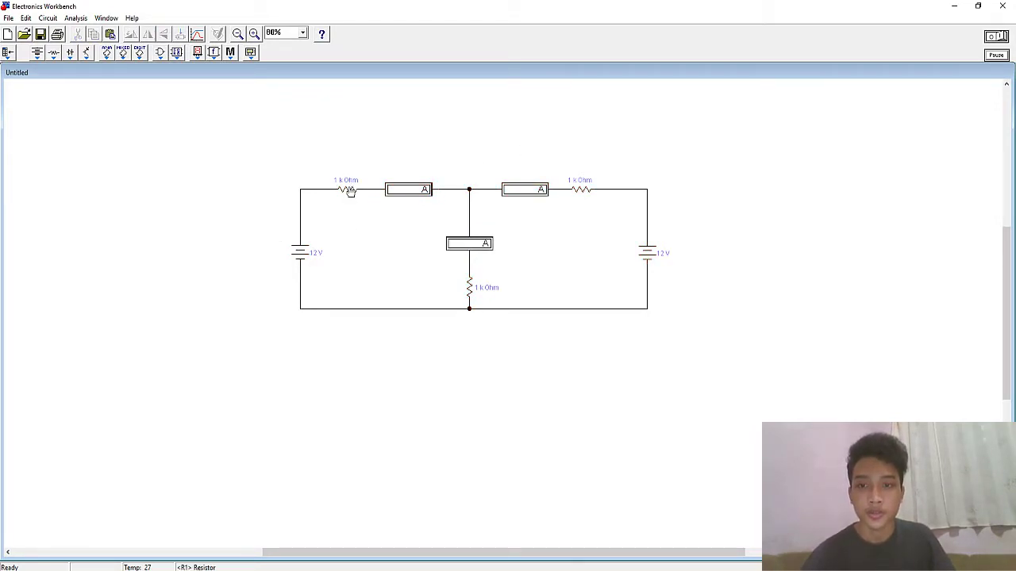
Step: Label the upper-left resistor R1 and set its resistance to 550 Ohm
double_click(349, 189)
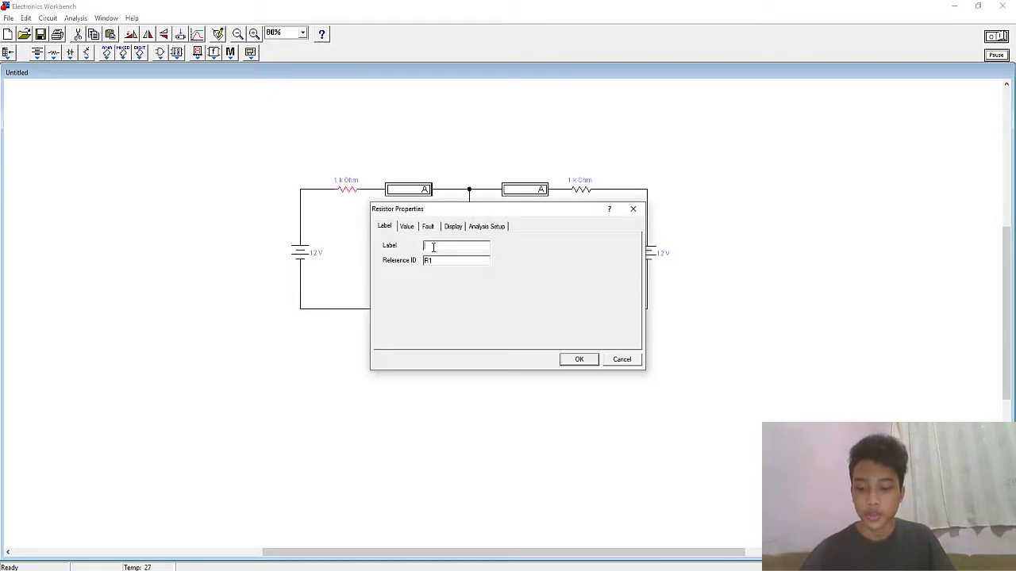
click(406, 227)
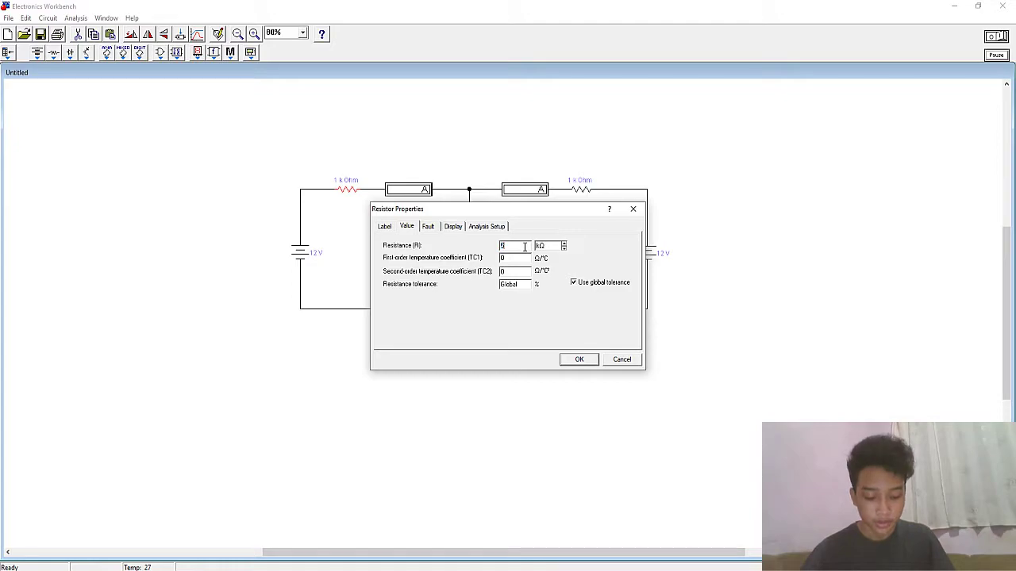
text(550)
key(Tab)
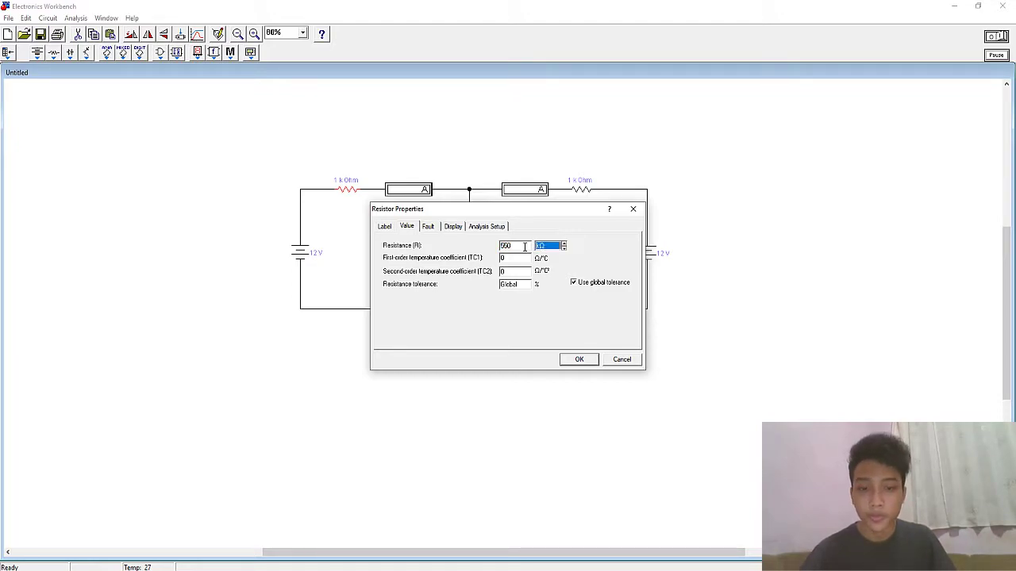
key(Return)
Step: Set the upper-right resistor's resistance to 750 Ohm and label it R2
double_click(585, 193)
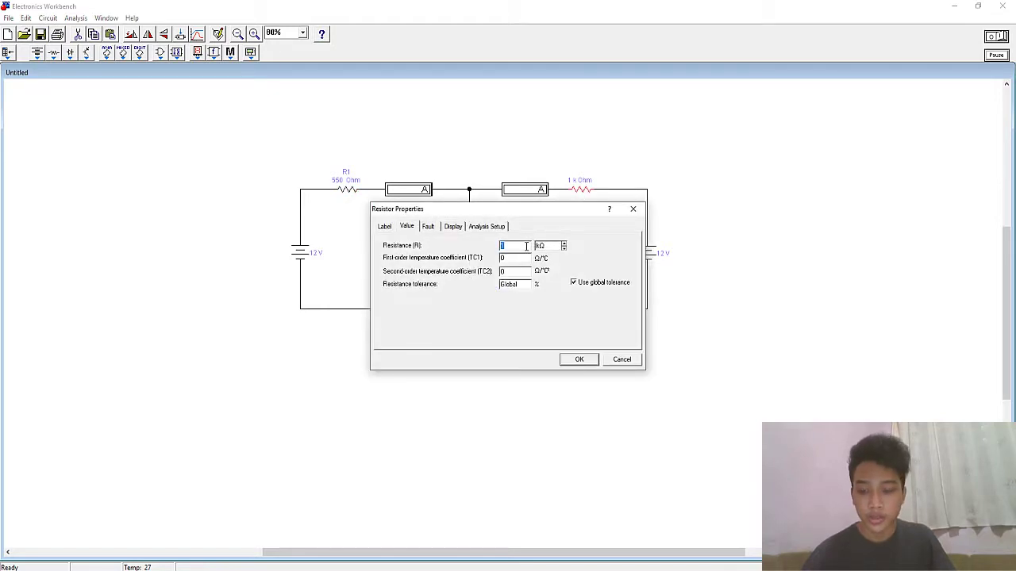
key(Tab)
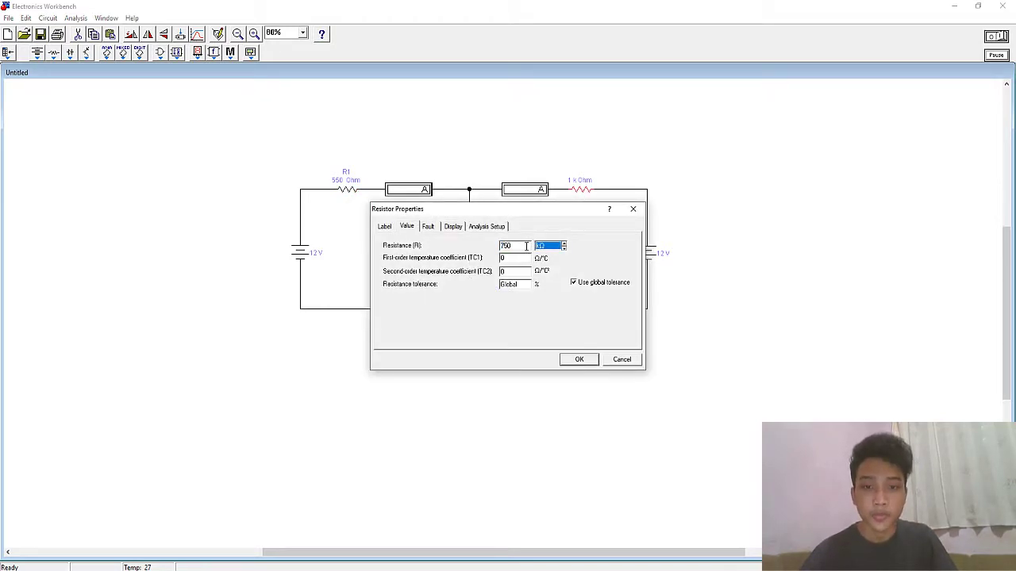
click(385, 227)
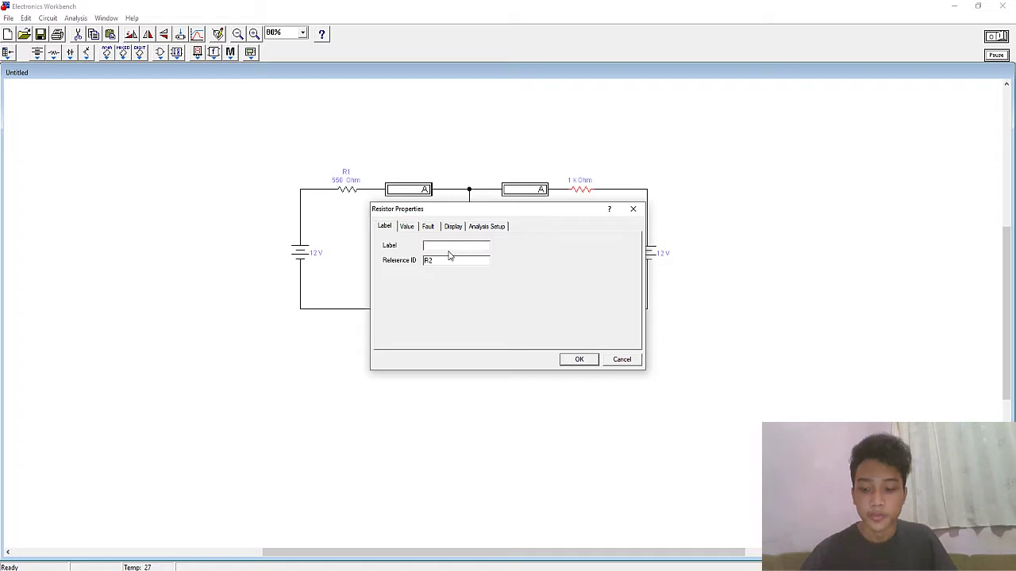
key(Return)
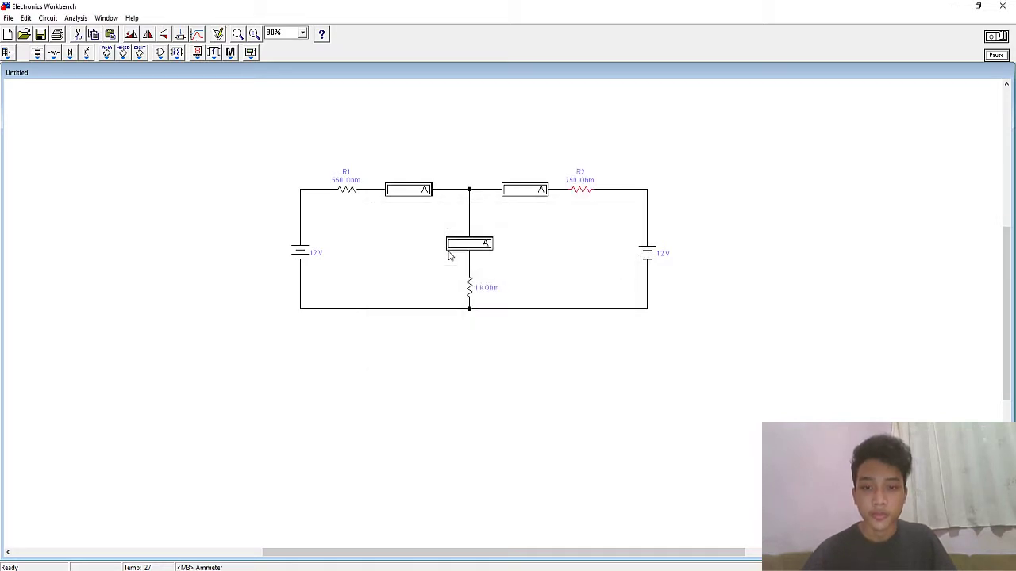
Step: Label the middle vertical resistor R3 and set its resistance to 440 Ohm
double_click(472, 288)
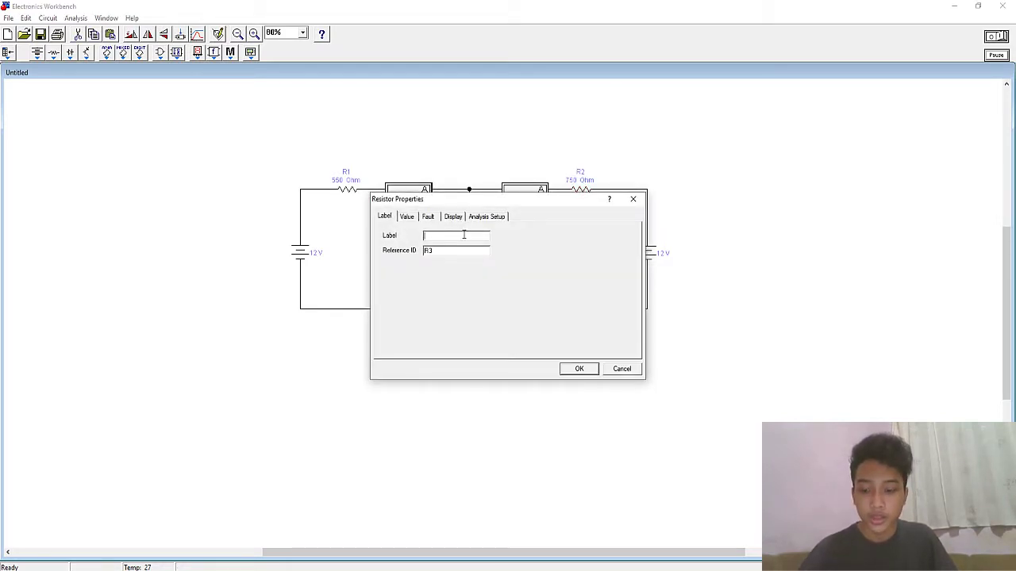
click(413, 219)
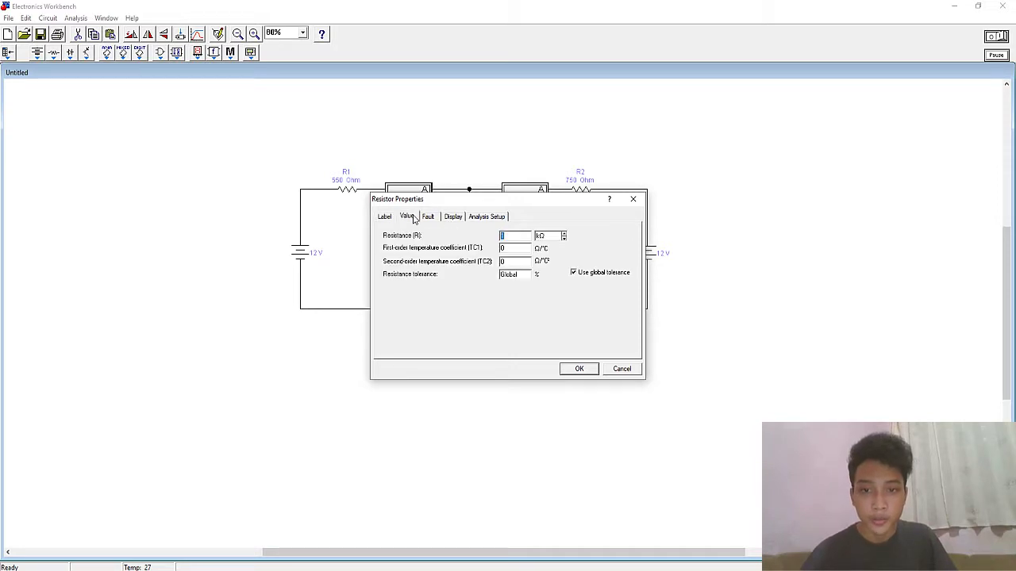
text(440)
key(Tab)
key(Down)
key(Return)
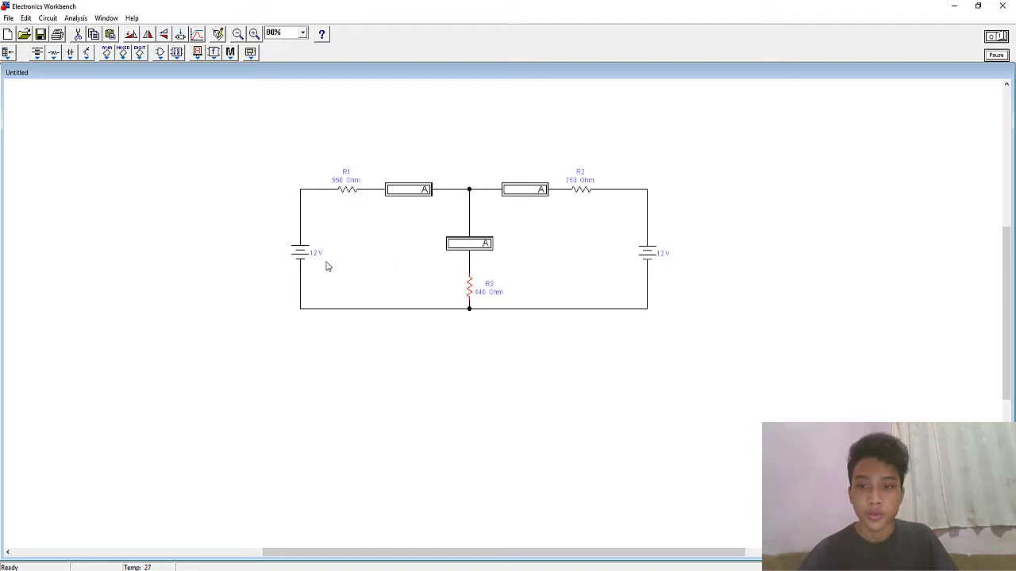
Step: Set the left battery's voltage to 35 V and the right battery's voltage to 90 V
double_click(300, 254)
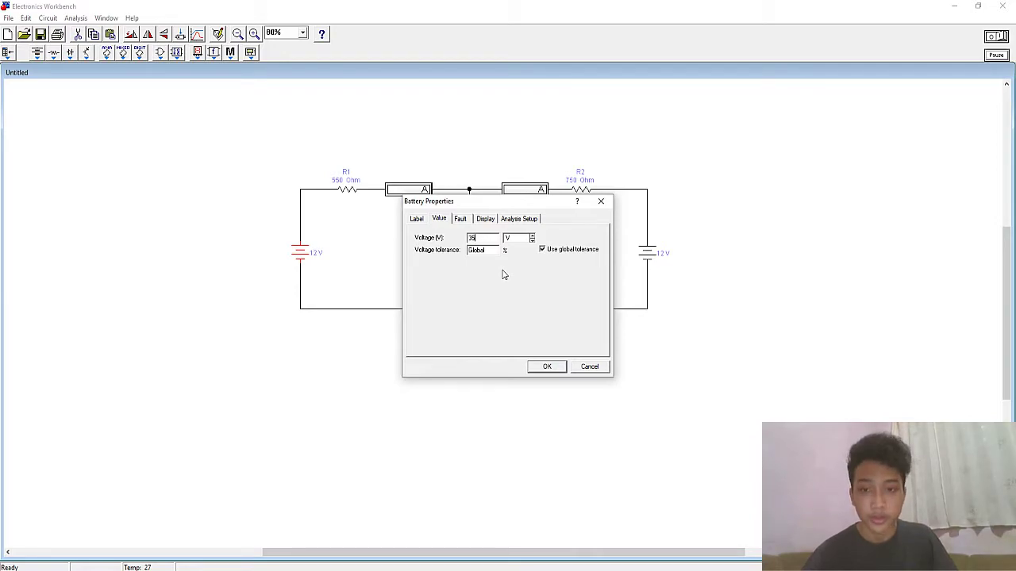
key(Return)
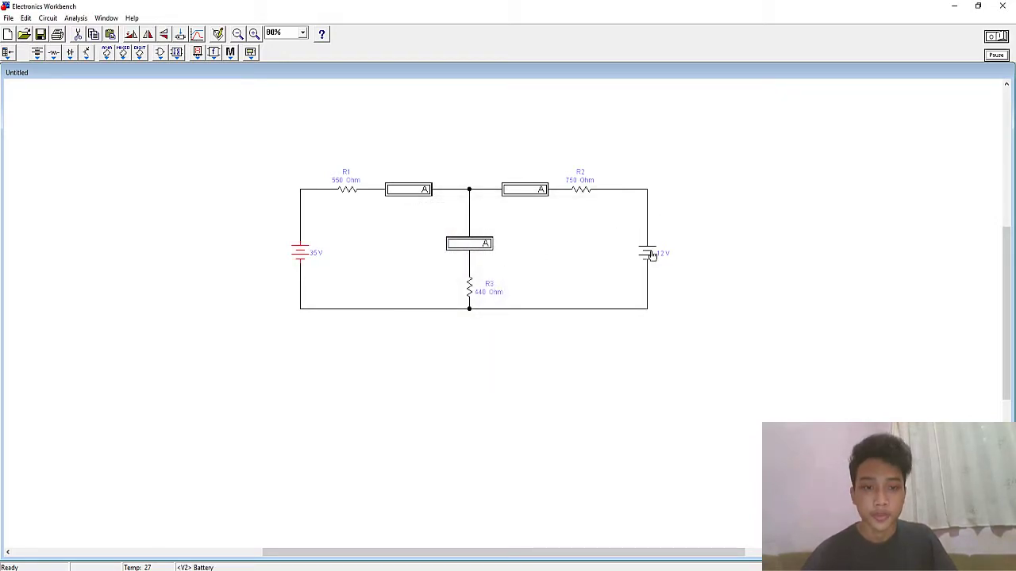
double_click(649, 255)
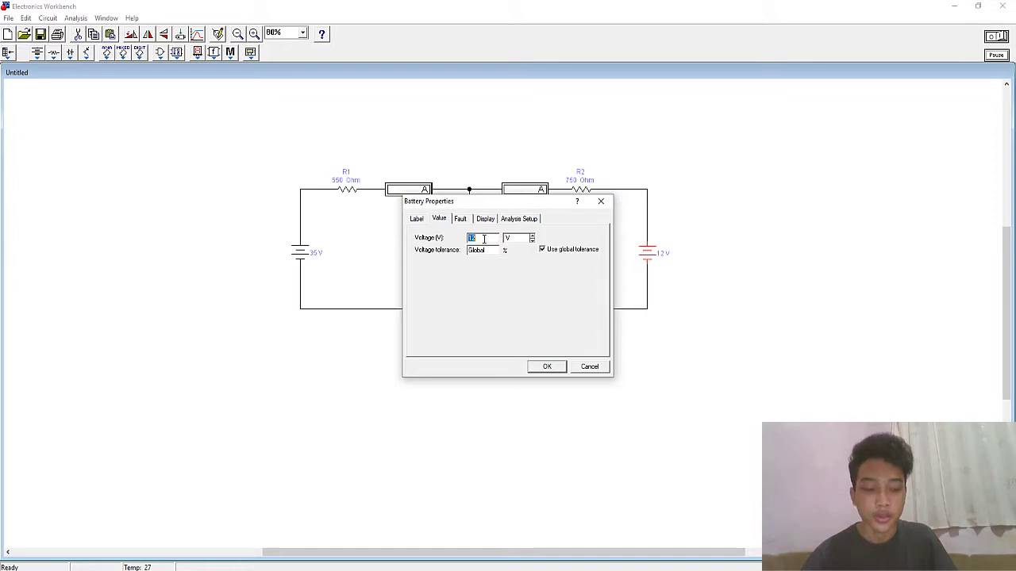
key(Return)
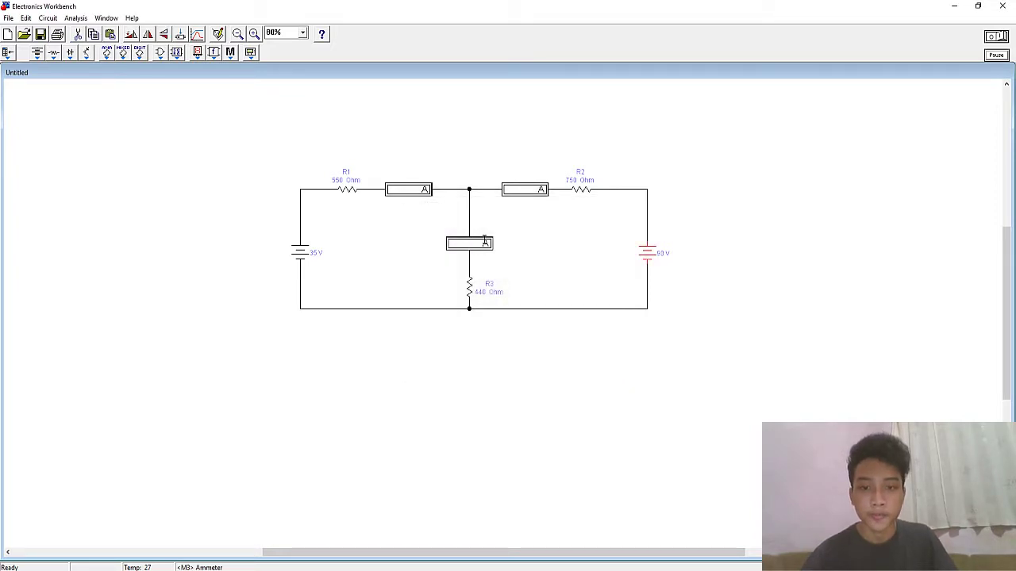
Step: Move the complete circuit down into the lower part of the drawing area
click(734, 324)
drag(238, 130, 753, 399)
mouse_move(527, 197)
mouse_down()
mouse_move(634, 370)
mouse_move(566, 346)
mouse_move(563, 358)
mouse_up()
click(782, 324)
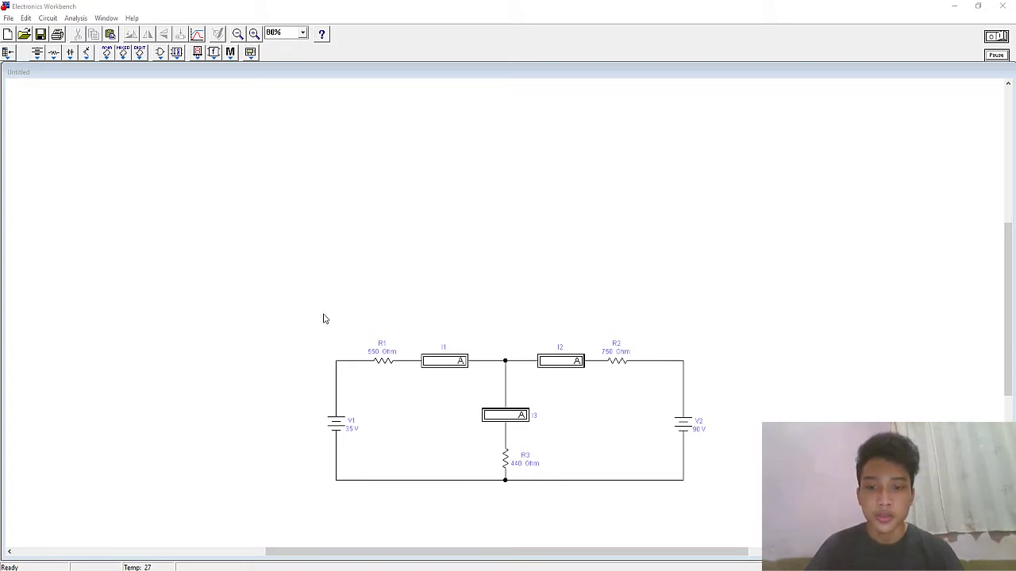
Step: Duplicate the complete circuit and place the copy above and to the left of the original
drag(323, 318, 709, 505)
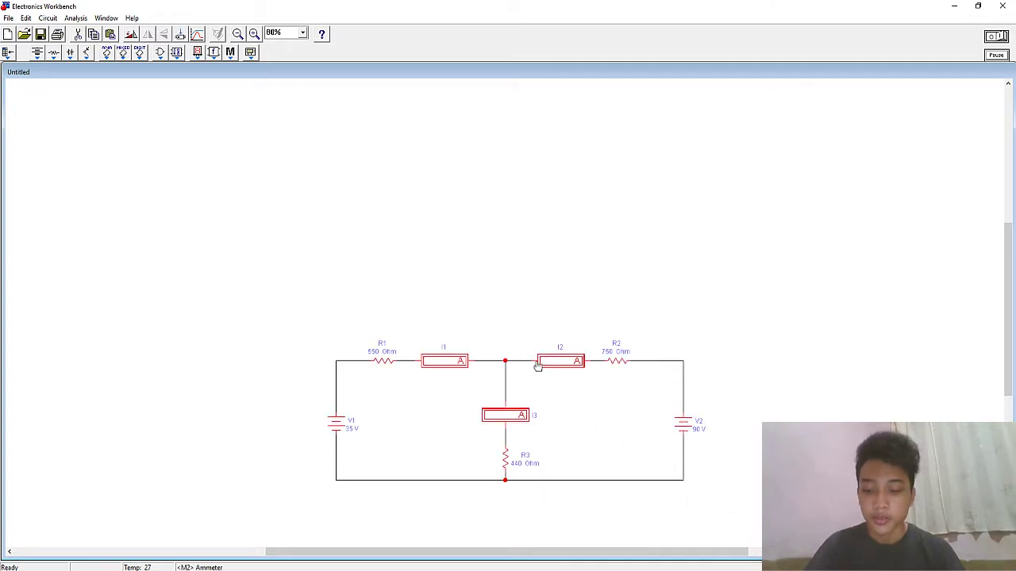
drag(538, 365, 250, 145)
click(424, 184)
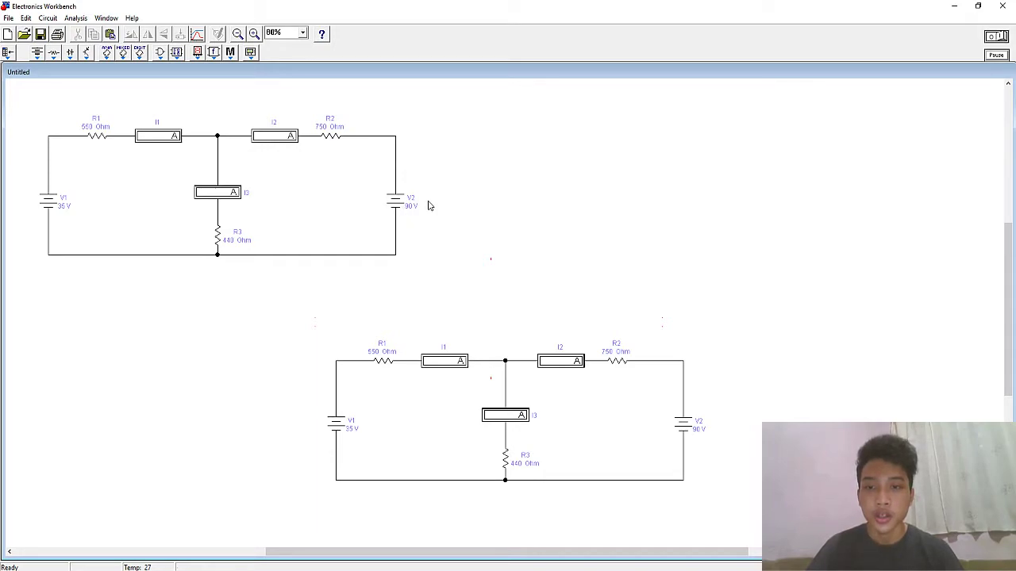
Step: Delete battery V2 from the upper-left copy and wire R2 directly to the bottom line in its place
click(394, 204)
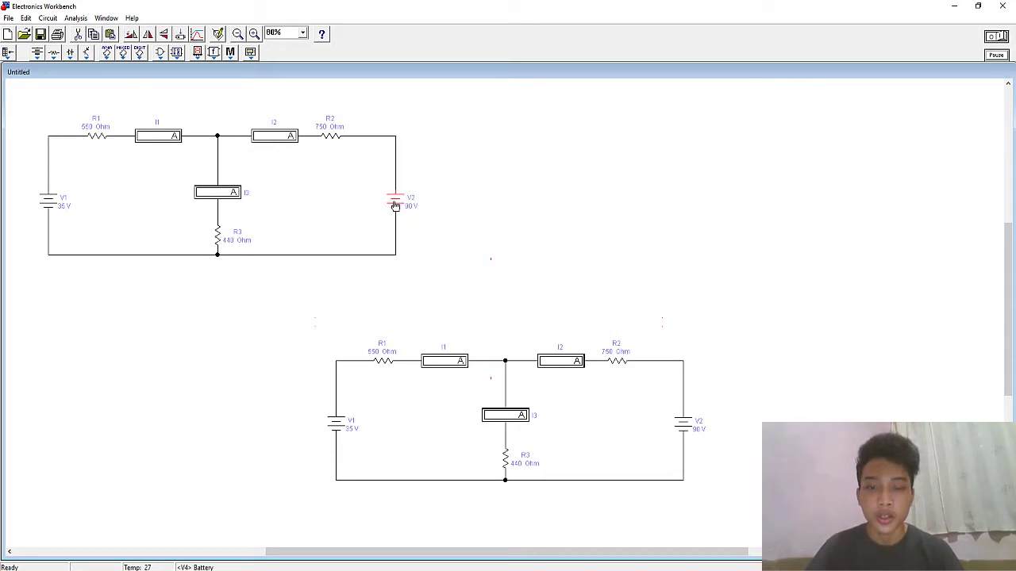
key(Delete)
key(Return)
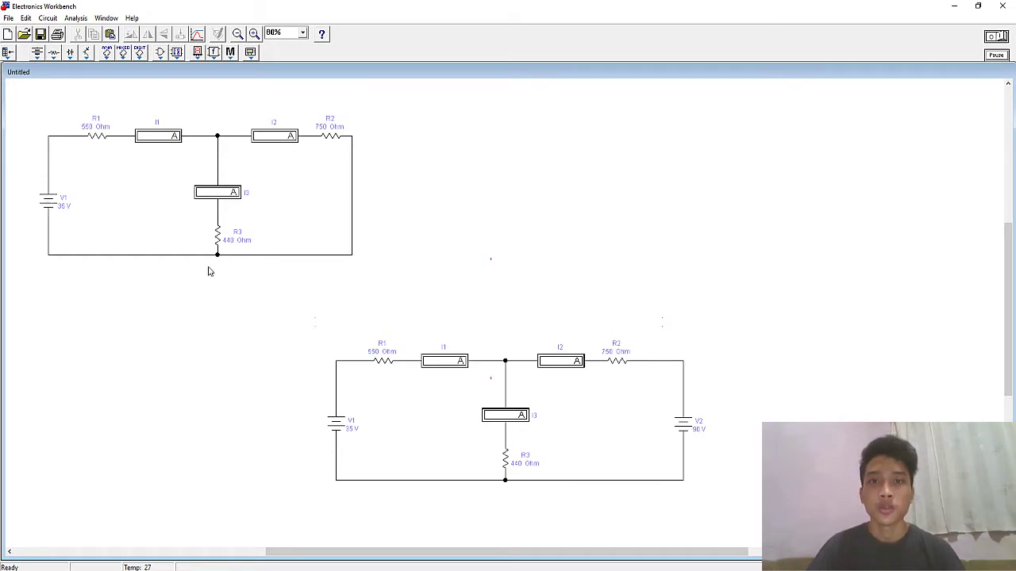
Step: Copy the original two-battery circuit again and place the second copy above and to the right of it
drag(319, 324, 719, 498)
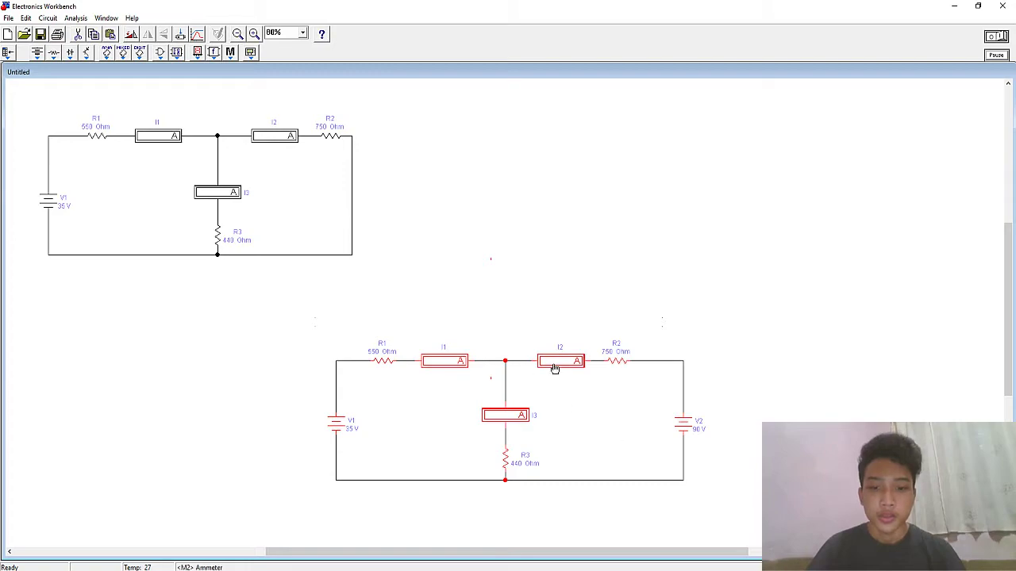
key(ctrl+c)
key(ctrl+v)
drag(549, 272, 799, 135)
click(741, 103)
Step: Delete battery V1 from the upper-right copy and wire R1 directly to the bottom line in its place
click(569, 200)
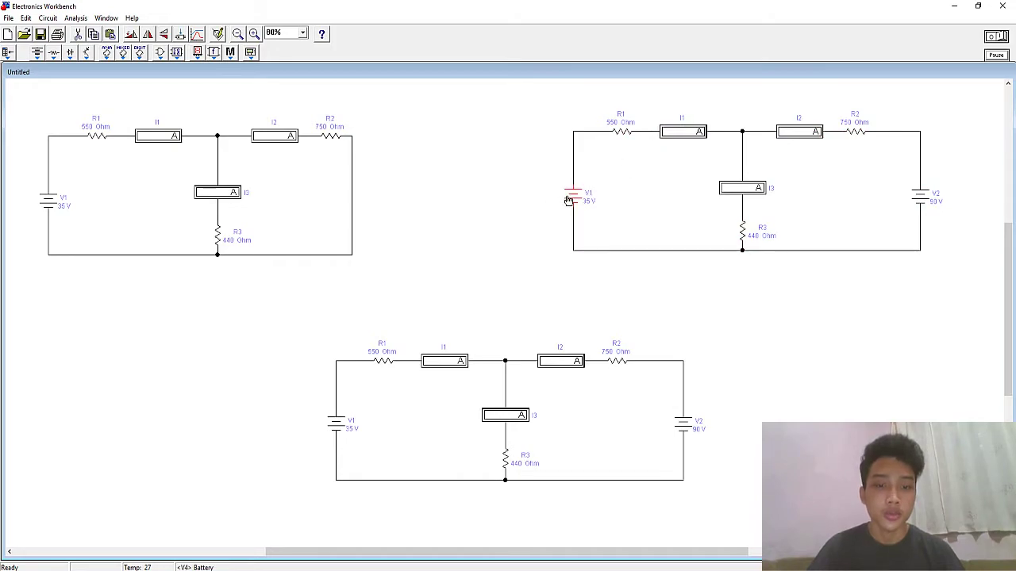
key(Delete)
key(Return)
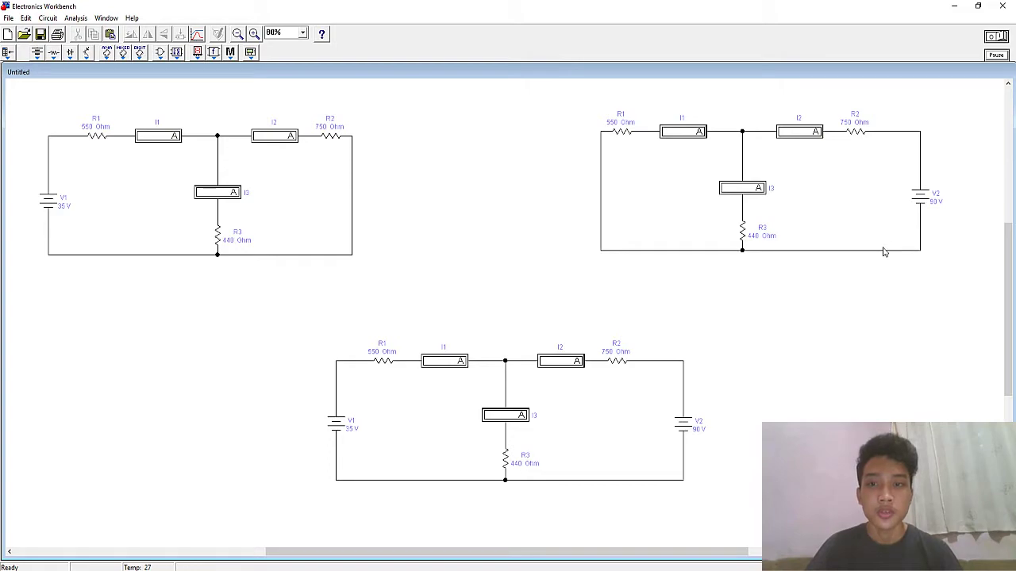
Step: Run the simulation for the three circuits
key(ctrl+g)
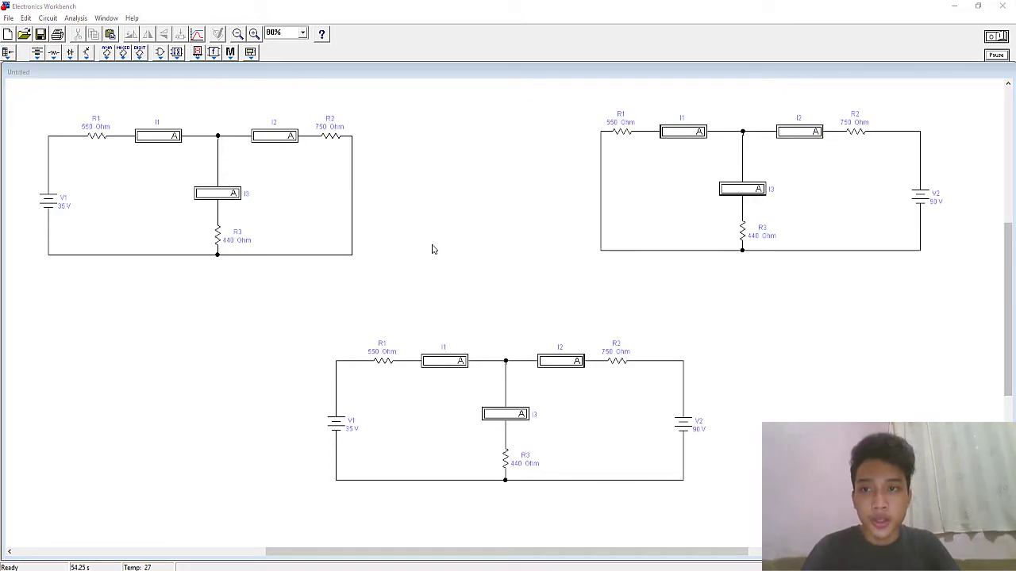
click(996, 36)
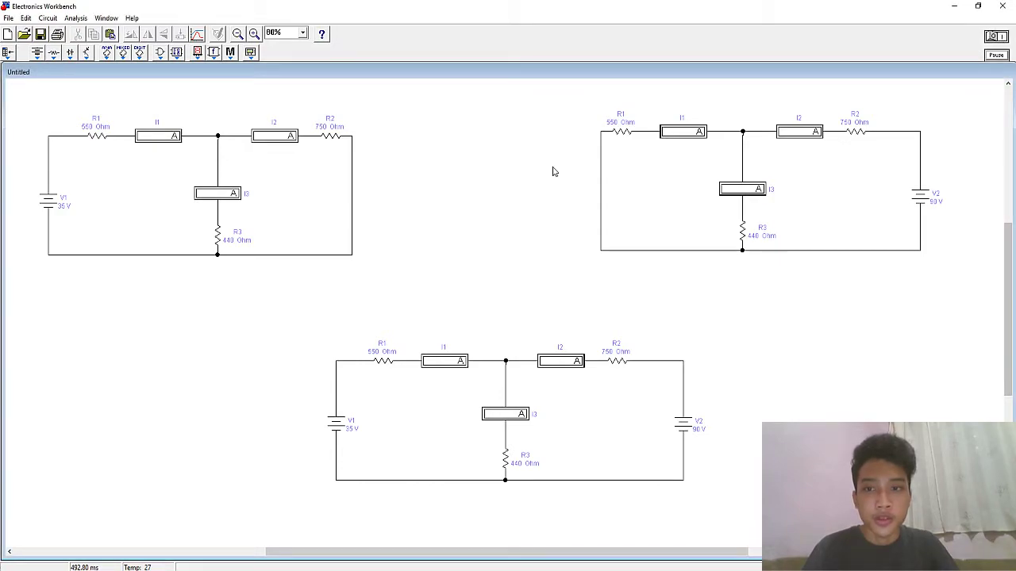